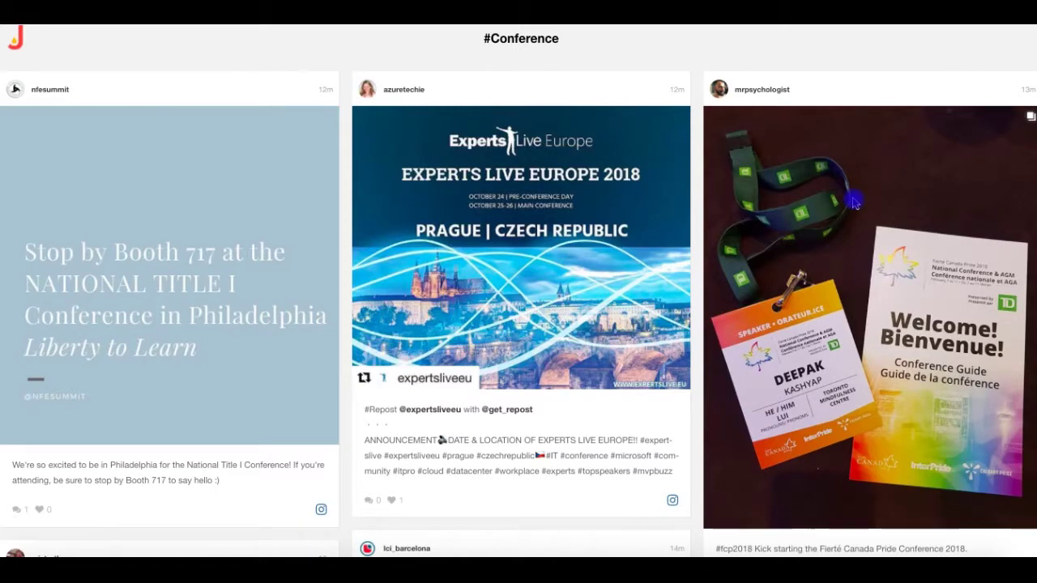
Look through the sample #Conference feed, its social media sources and its last sync details
scroll(854, 203, down, 2)
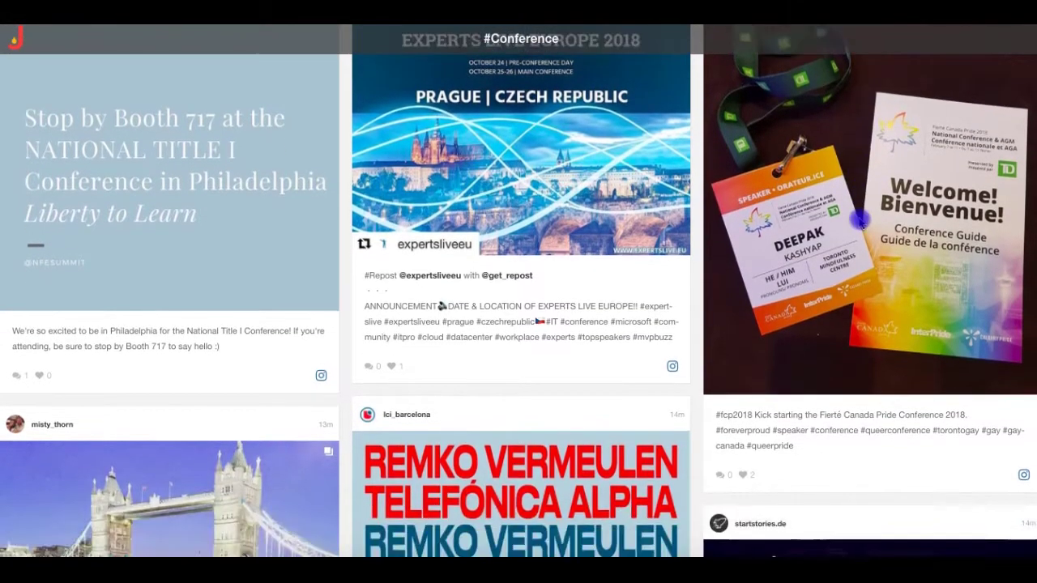
scroll(860, 219, down, 2)
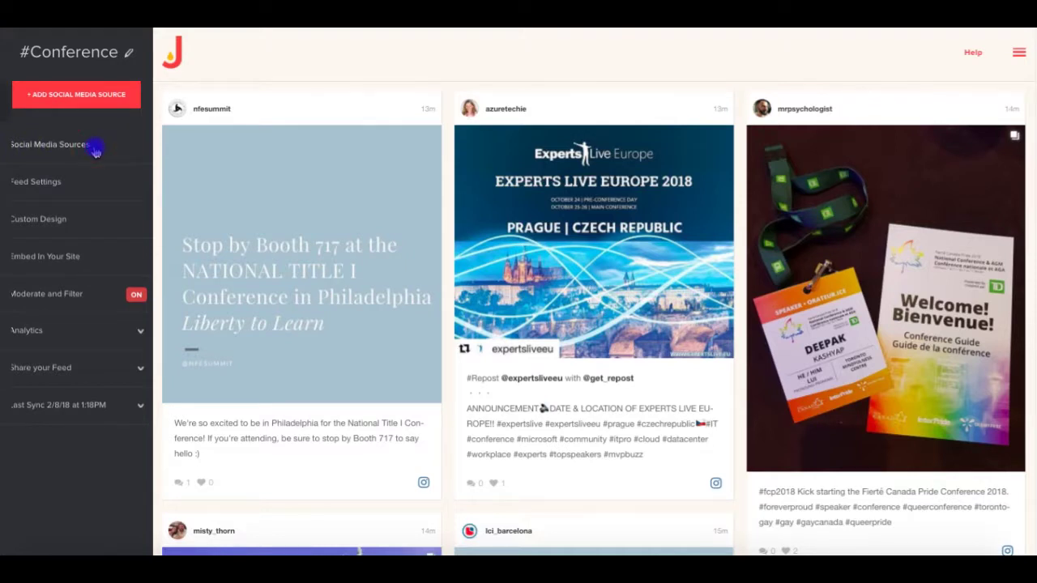
click(94, 149)
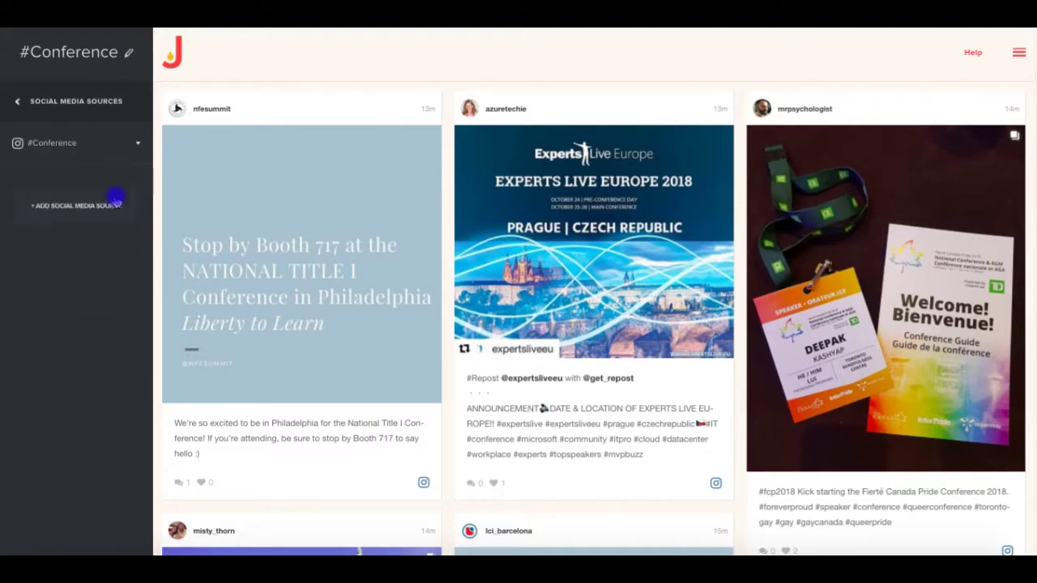
click(15, 103)
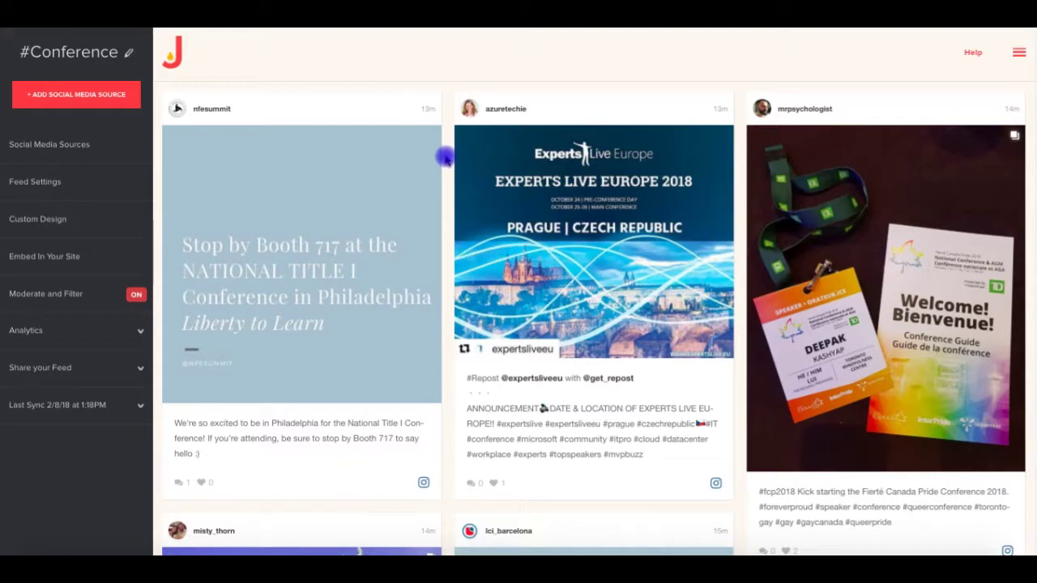
click(138, 407)
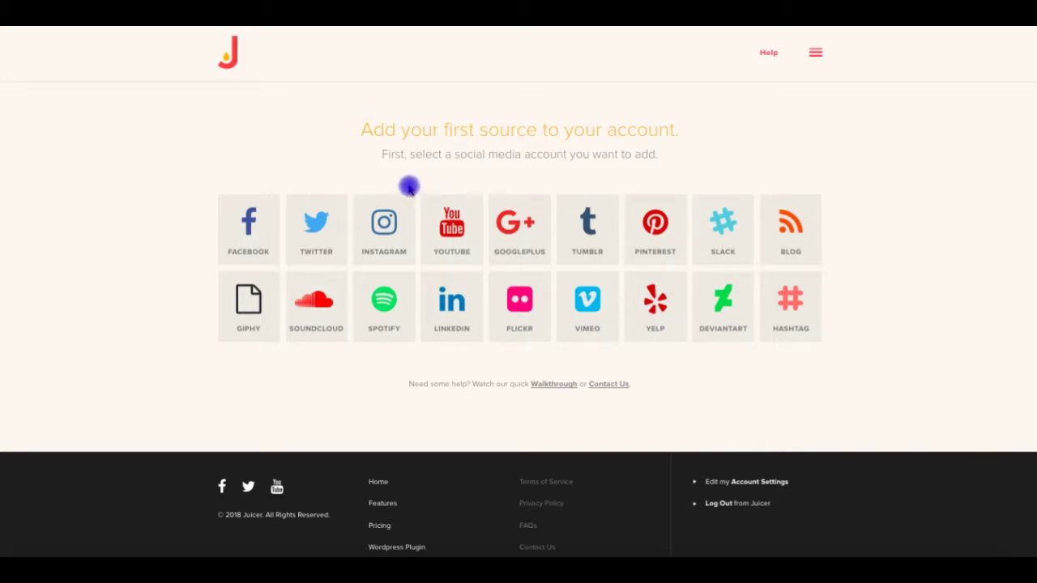
Create an Instagram hashtag source for the new feed with the hashtag Conference
click(395, 224)
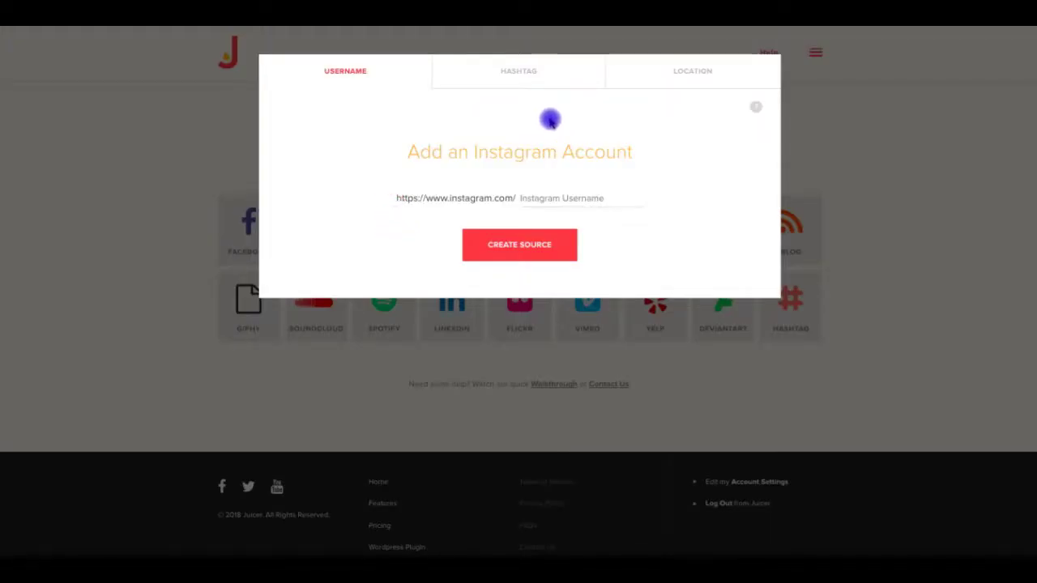
click(558, 76)
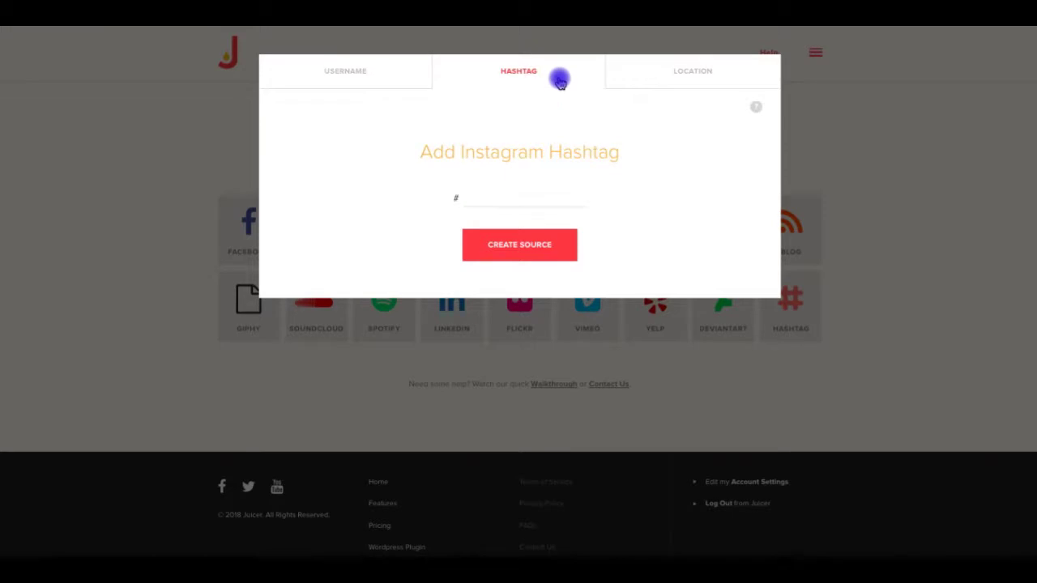
click(525, 197)
text(Confe)
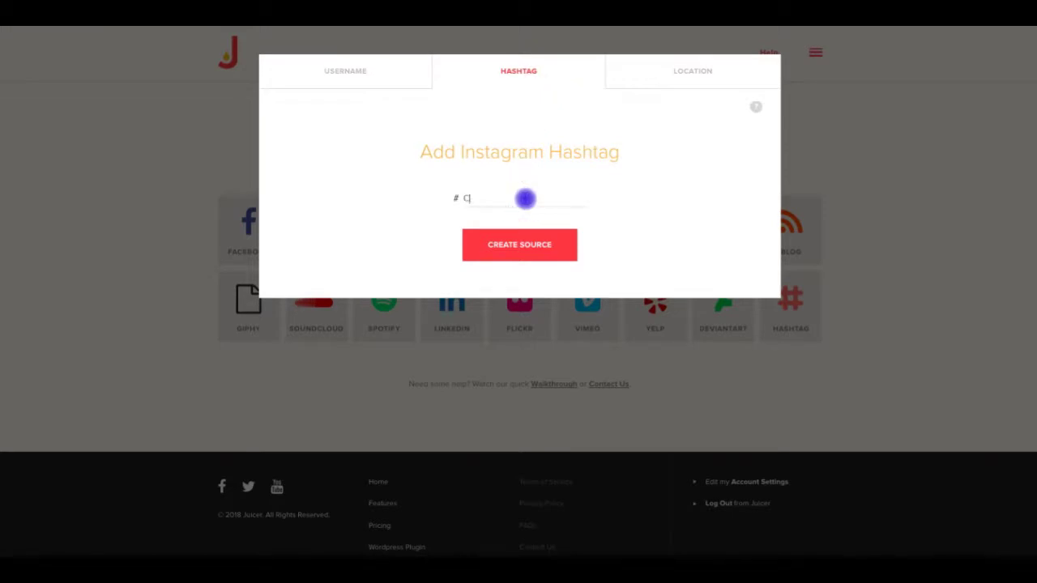
text(rence)
click(533, 255)
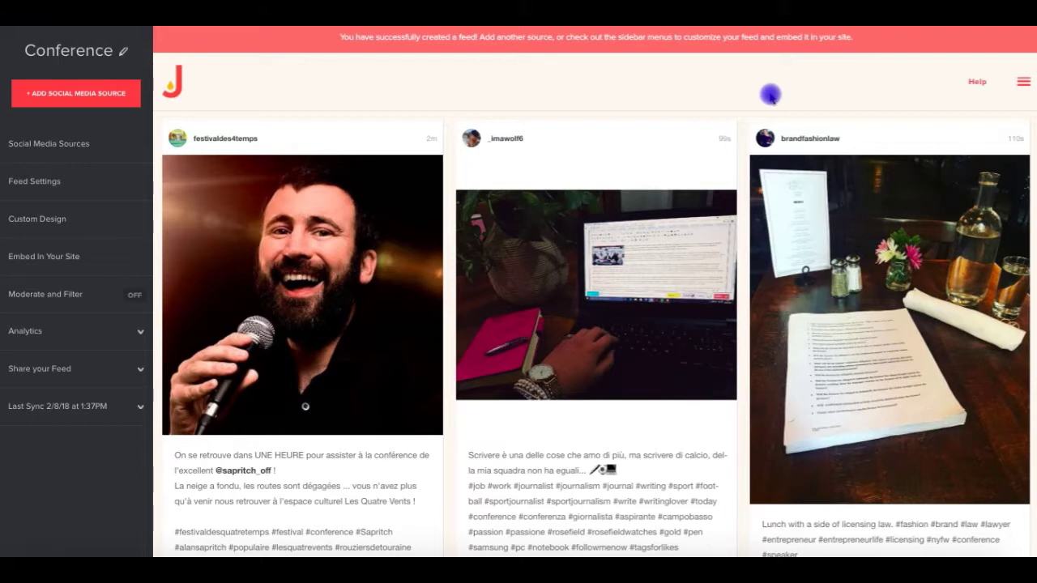
Enable Send All Posts to Moderation for the Conference feed and apply it to existing posts
click(93, 300)
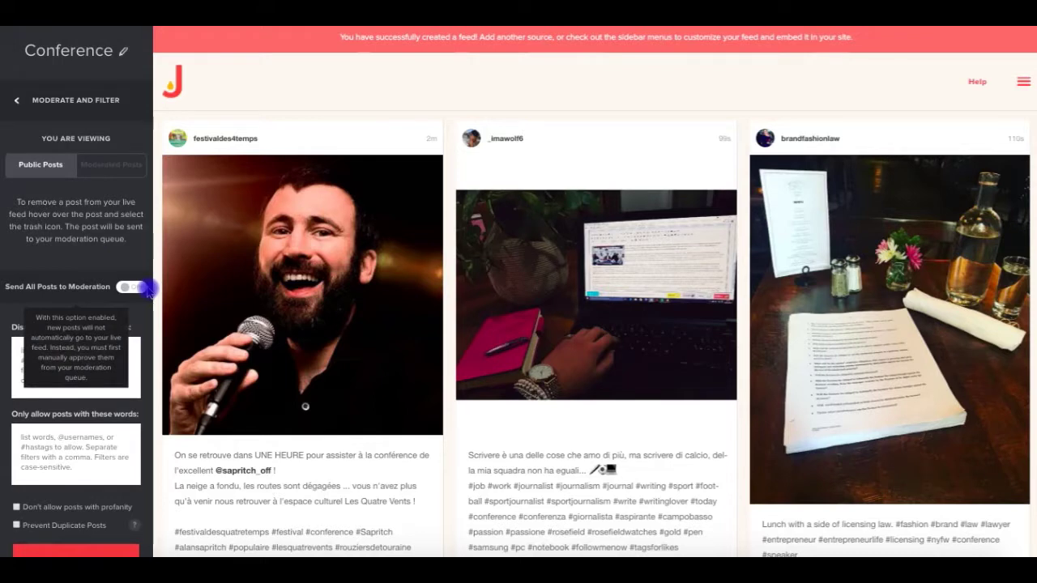
click(144, 288)
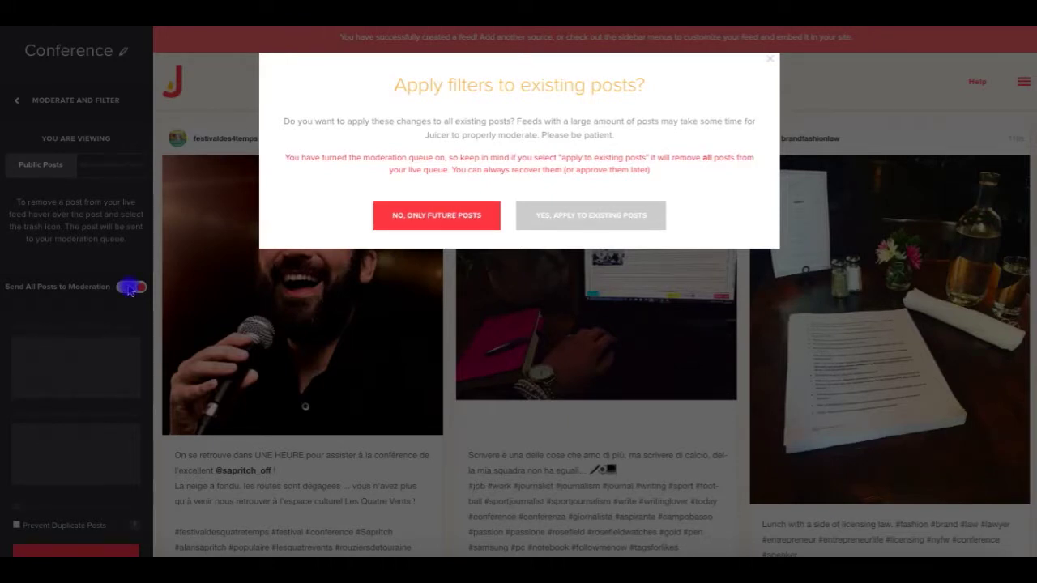
click(634, 214)
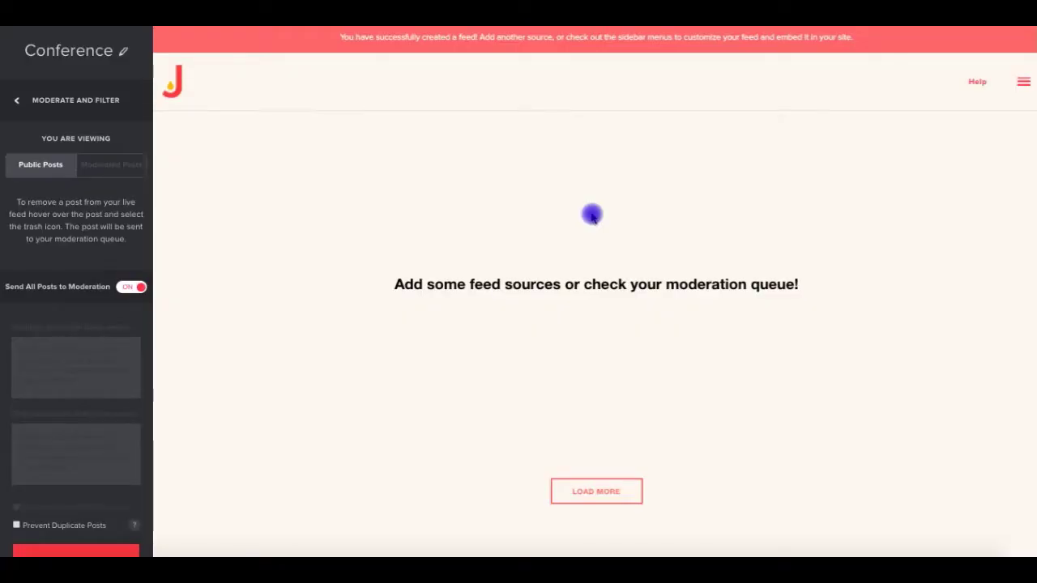
Approve the laptop, licensing law lunch and Leadership Roundtable Summit posts from the moderated posts, and view the public posts
click(132, 170)
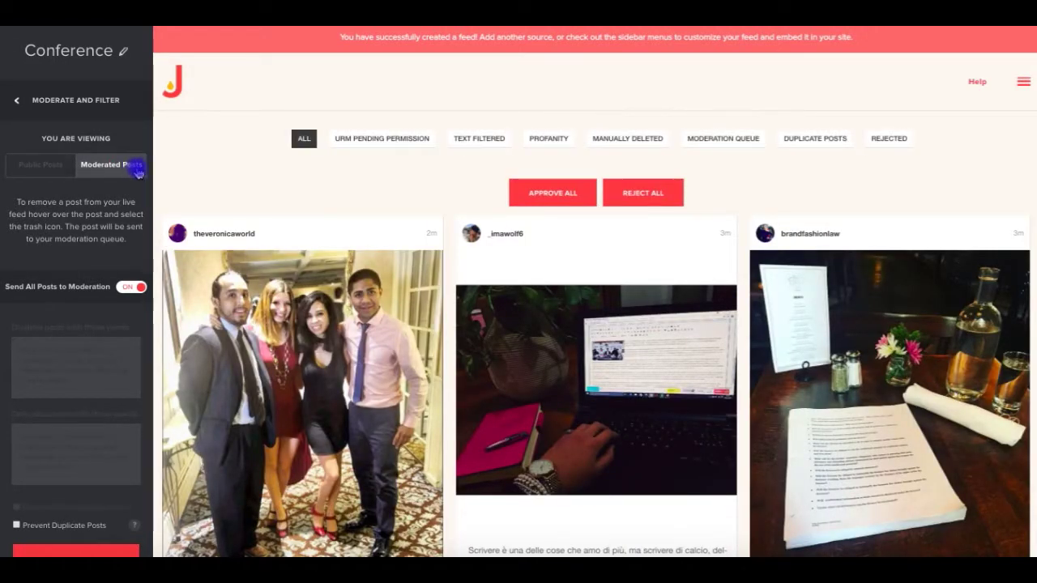
mouse_move(597, 275)
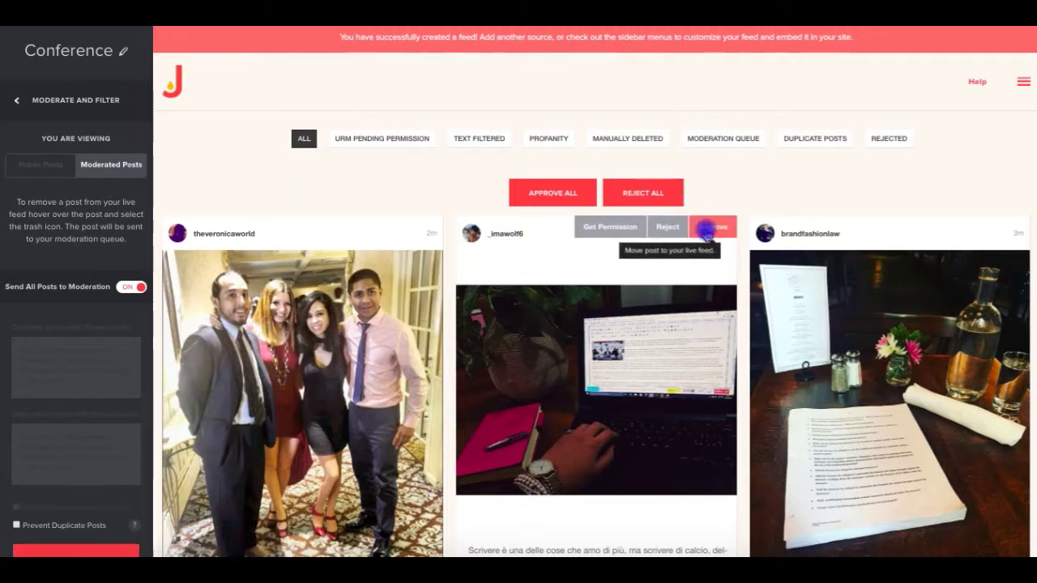
click(706, 230)
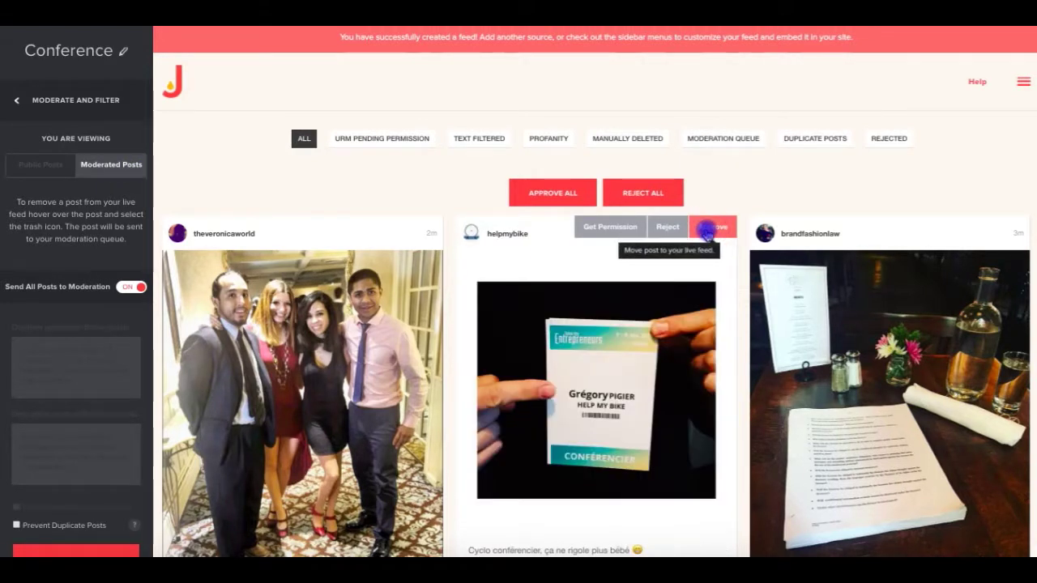
click(1011, 230)
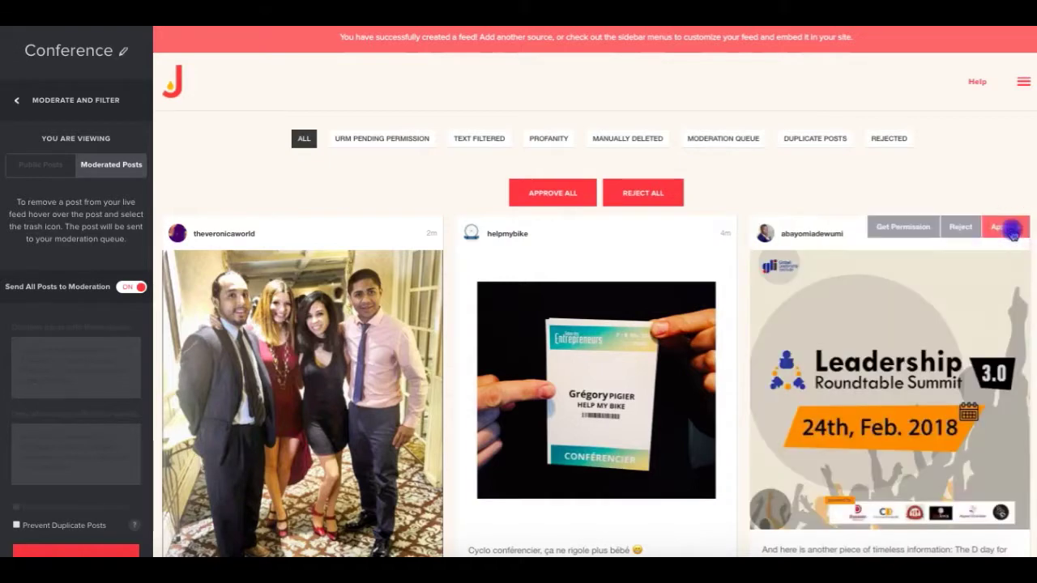
click(999, 229)
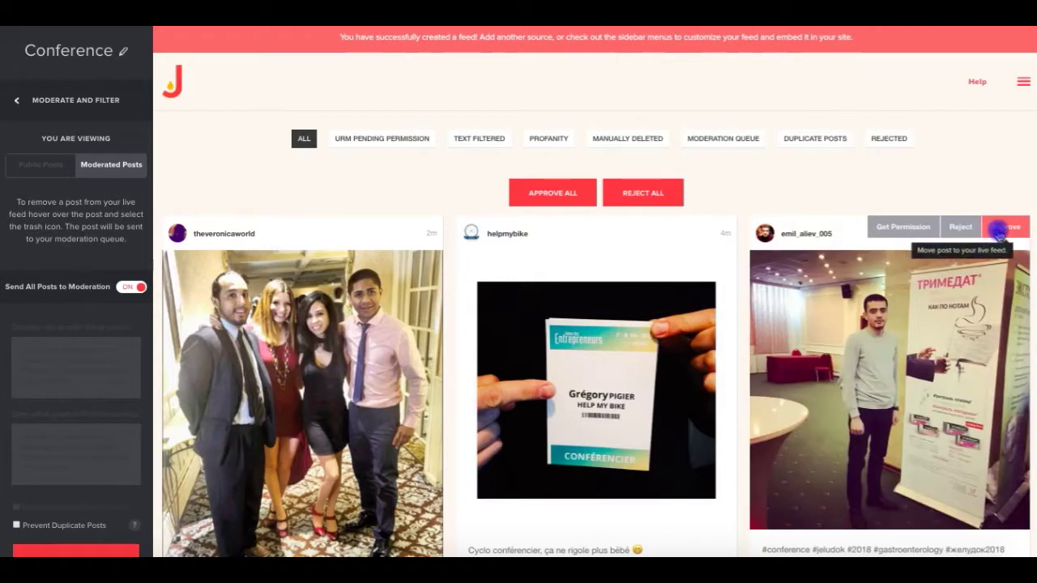
click(60, 170)
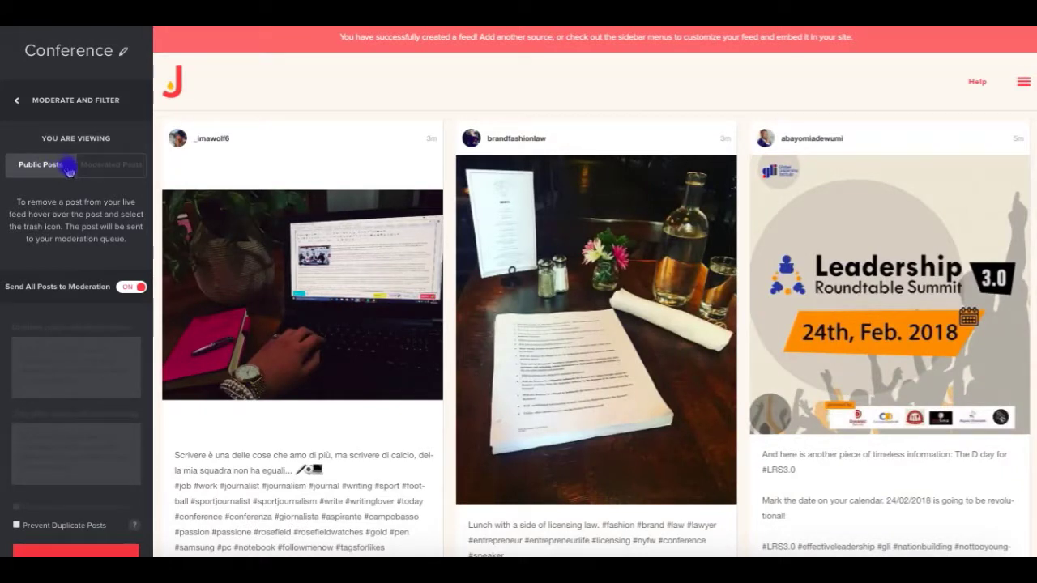
Switch off Send All Posts to Moderation and look over the word, profanity and duplicate filter options
mouse_move(131, 293)
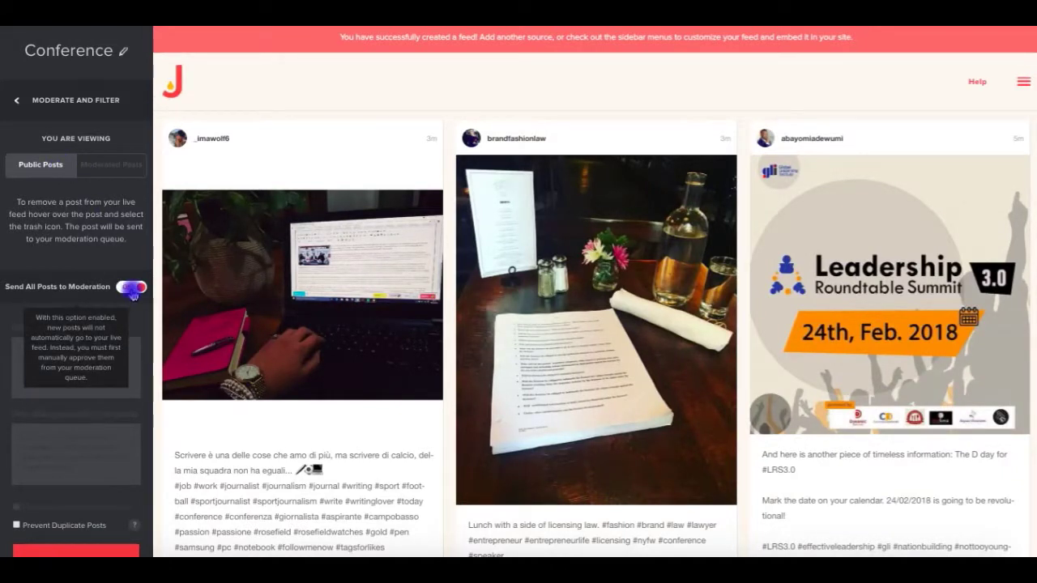
click(132, 288)
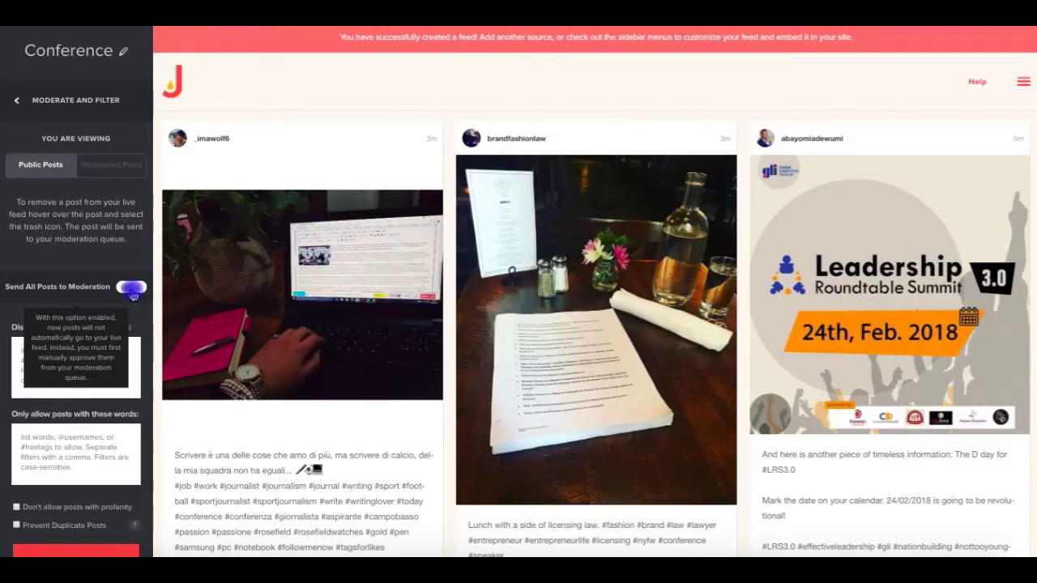
scroll(152, 332, down, 3)
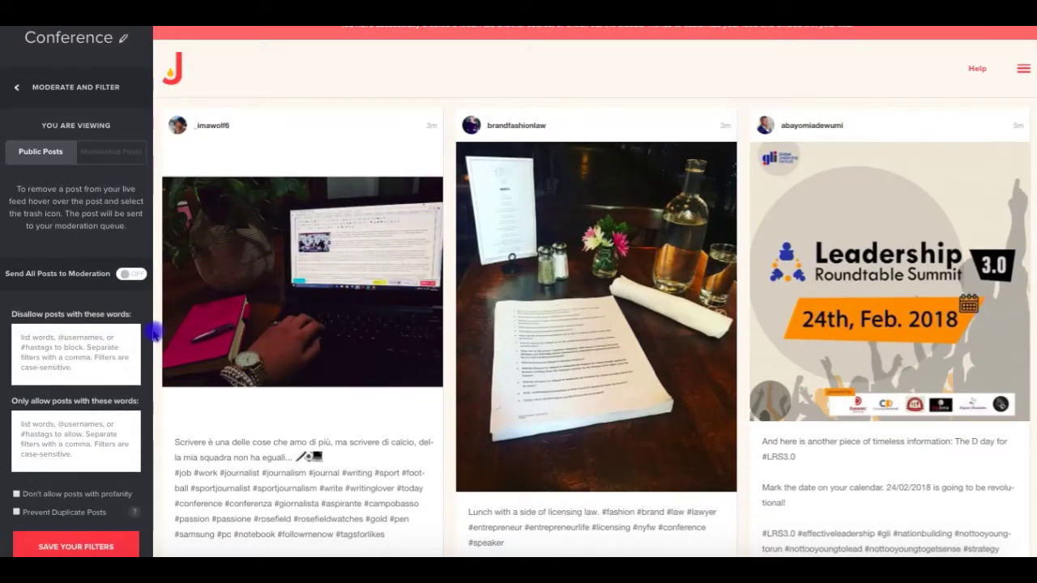
scroll(152, 336, up, 2)
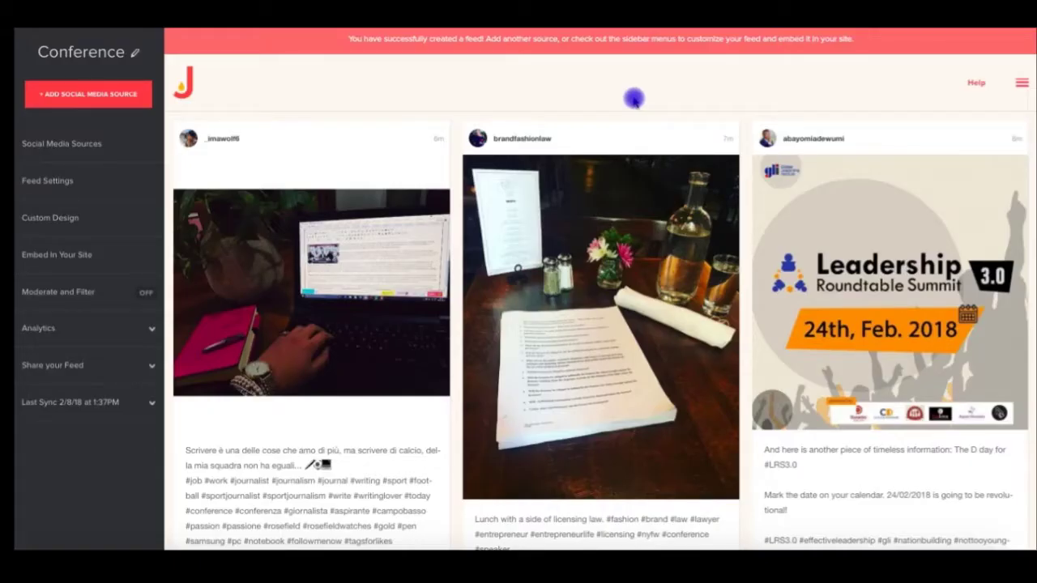
Enable Auto-Refresh for Live Events in the Conference feed's settings and return to the feed's main options
click(111, 186)
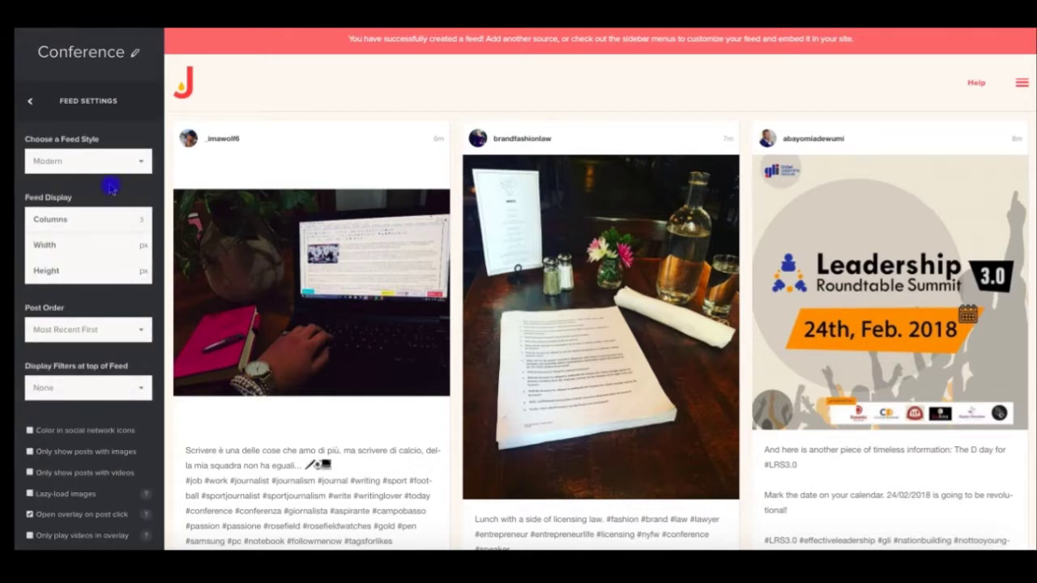
scroll(111, 186, down, 2)
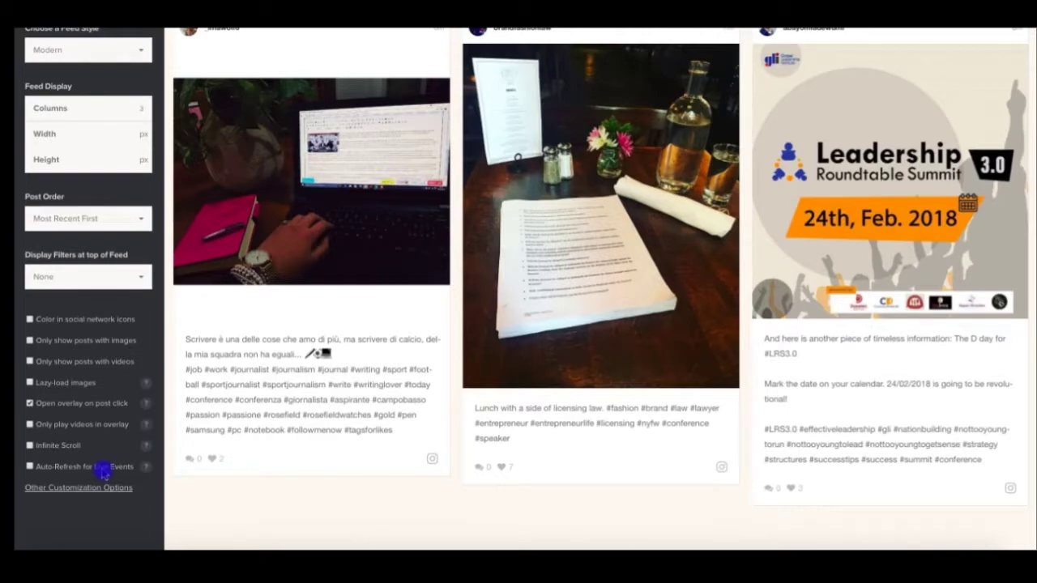
click(102, 474)
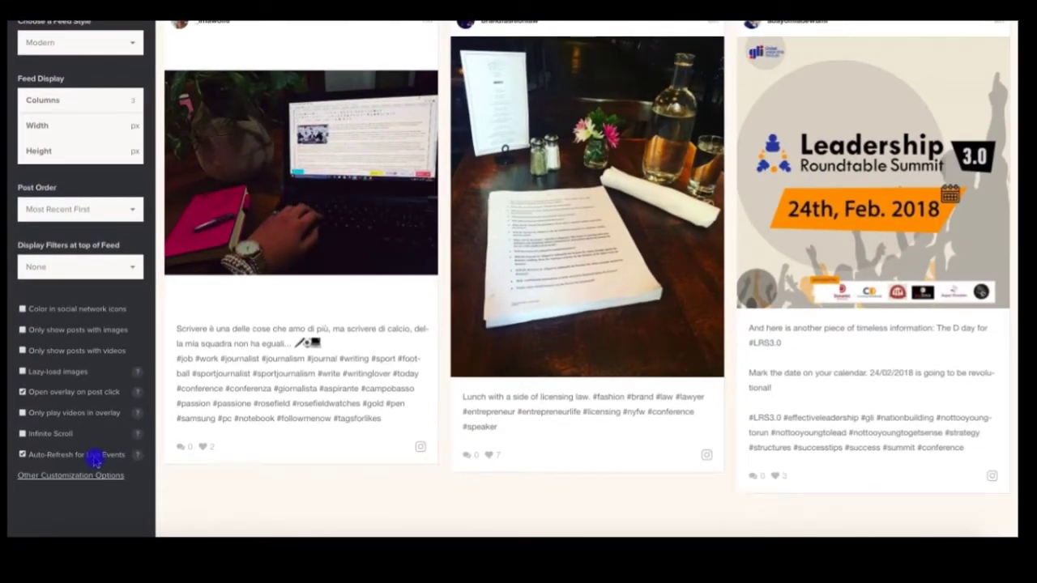
scroll(95, 459, up, 2)
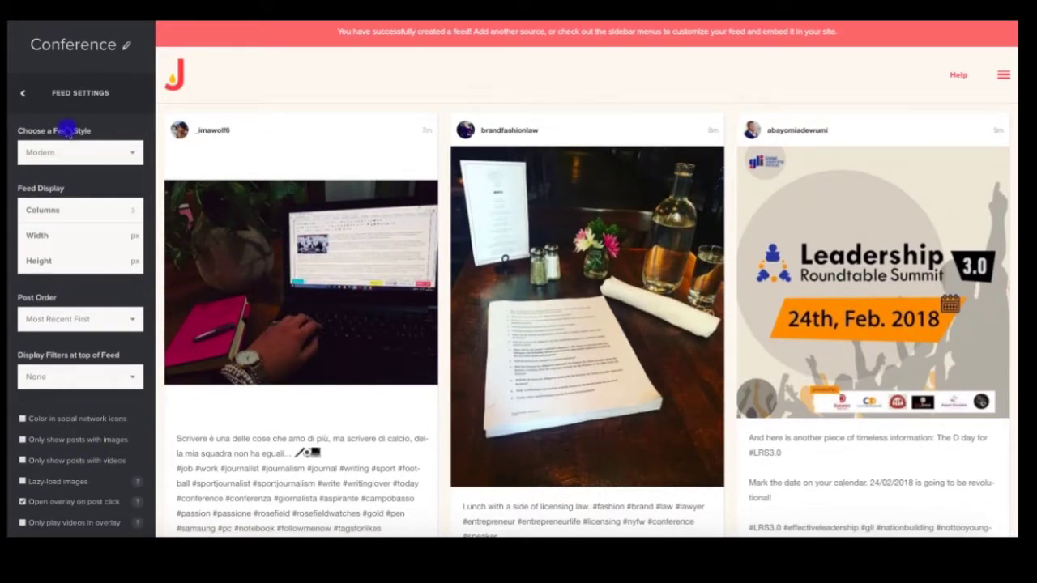
click(24, 96)
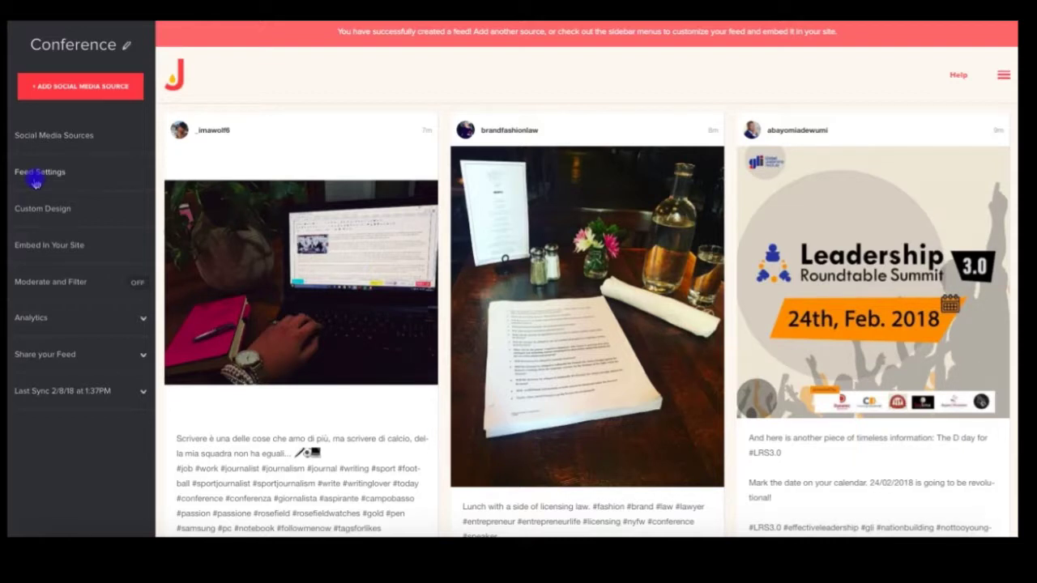
Review the feed's moderation settings and its moderated posts
click(69, 282)
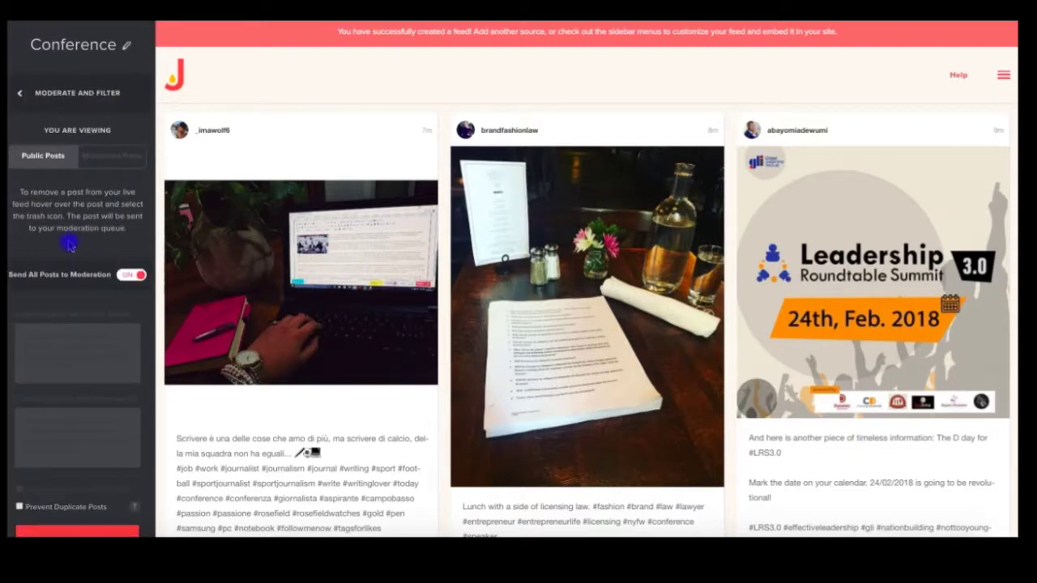
click(108, 162)
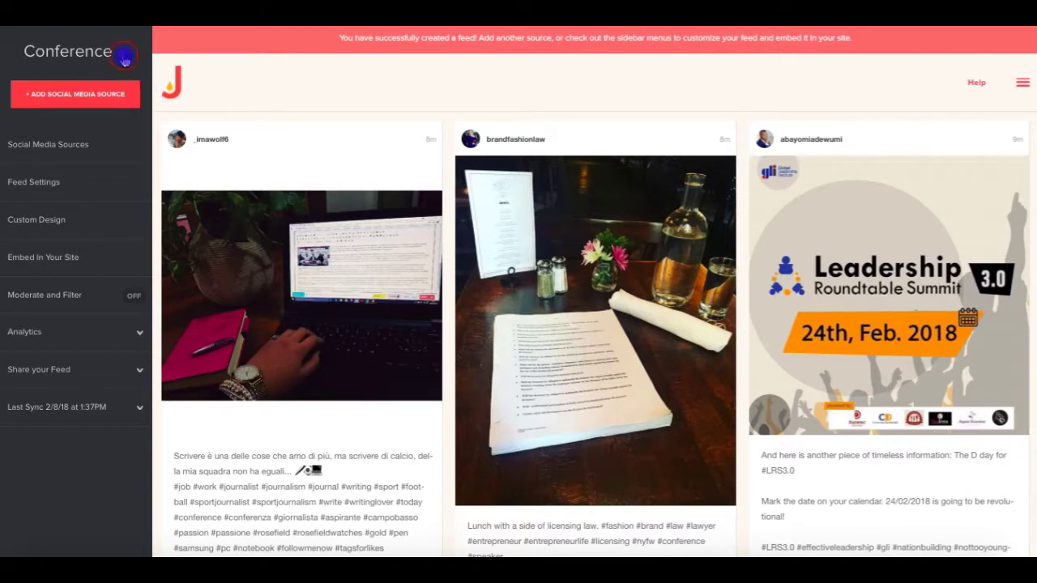
Rename the feed as "Use hashtag #Conference"
click(126, 58)
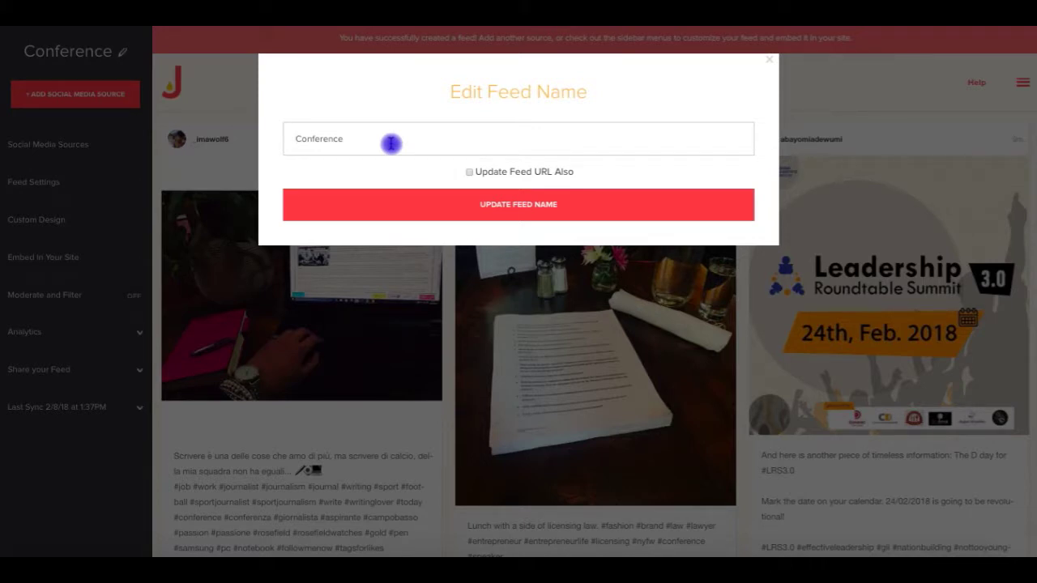
text(Use has)
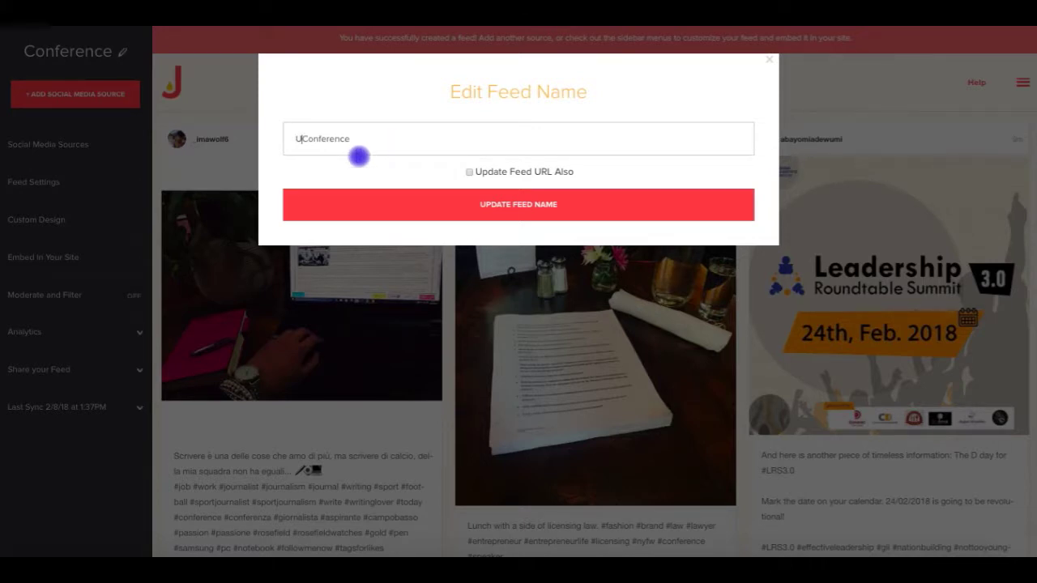
text(htag #)
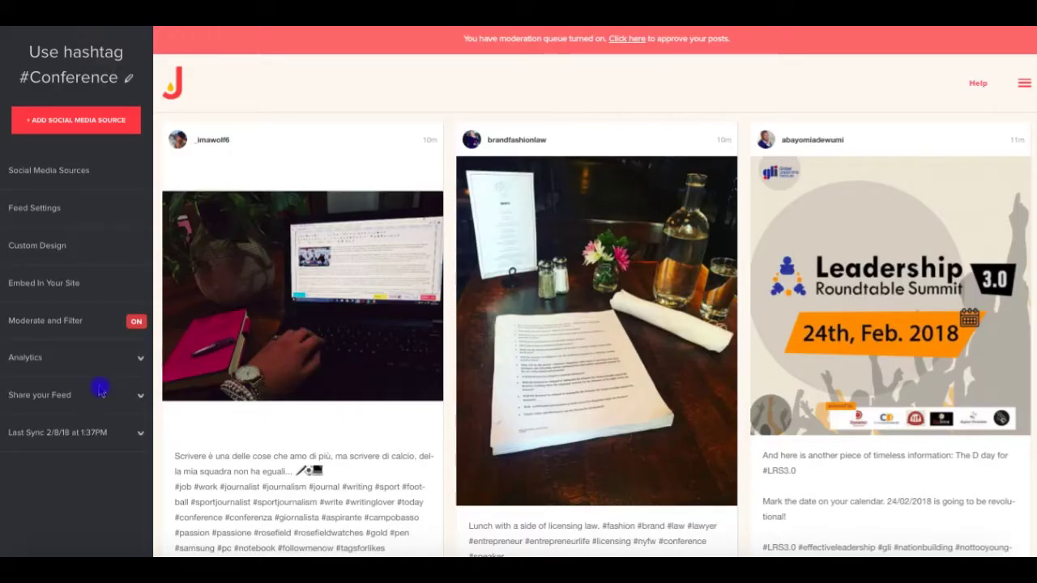
Bring up the feed's share link and look through the public feed page
click(99, 392)
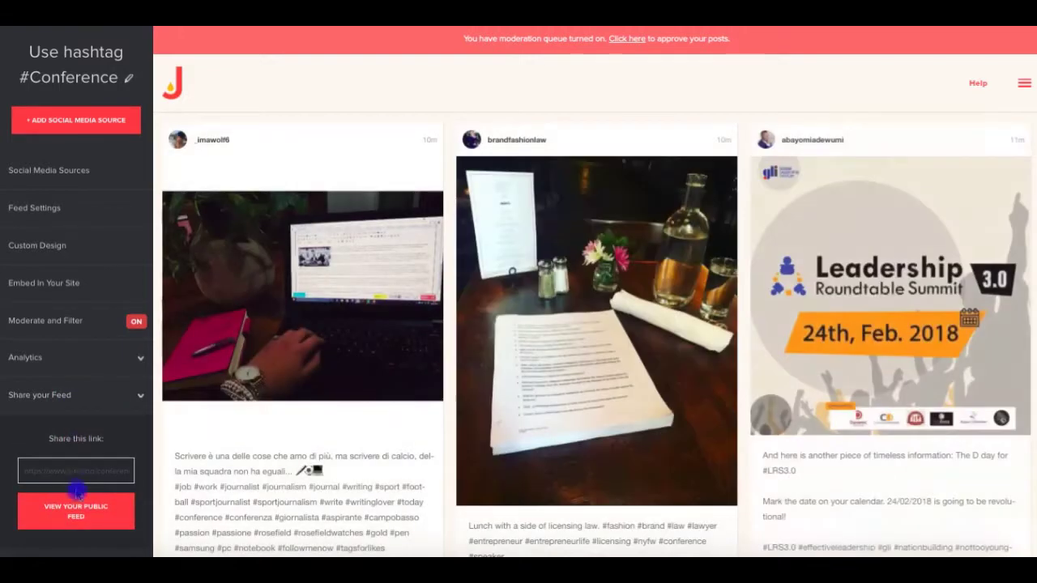
click(78, 472)
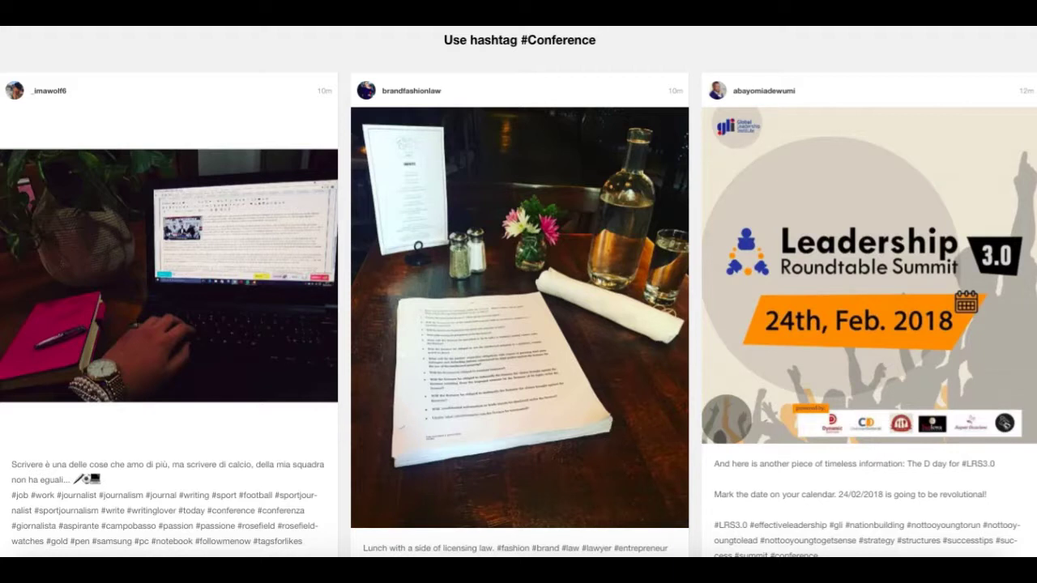
scroll(685, 235, down, 1)
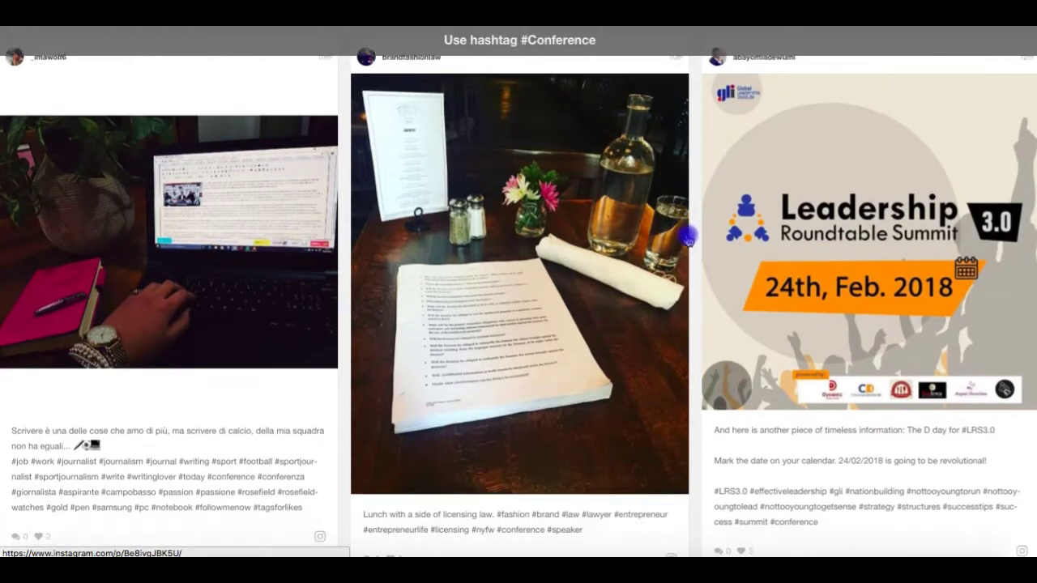
Look over the feed's settings, then its moderation and filter options
scroll(686, 235, up, 1)
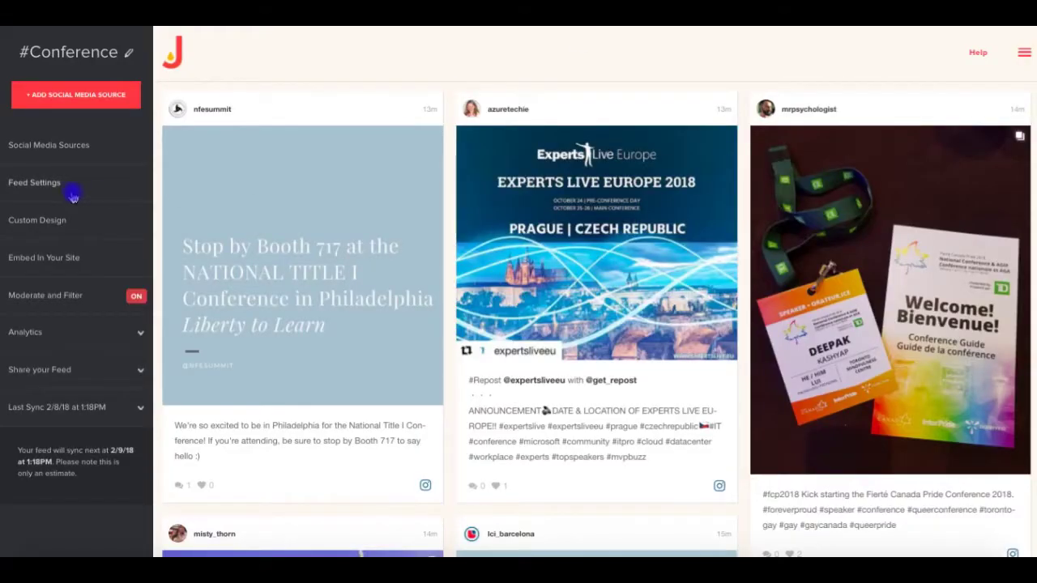
click(85, 147)
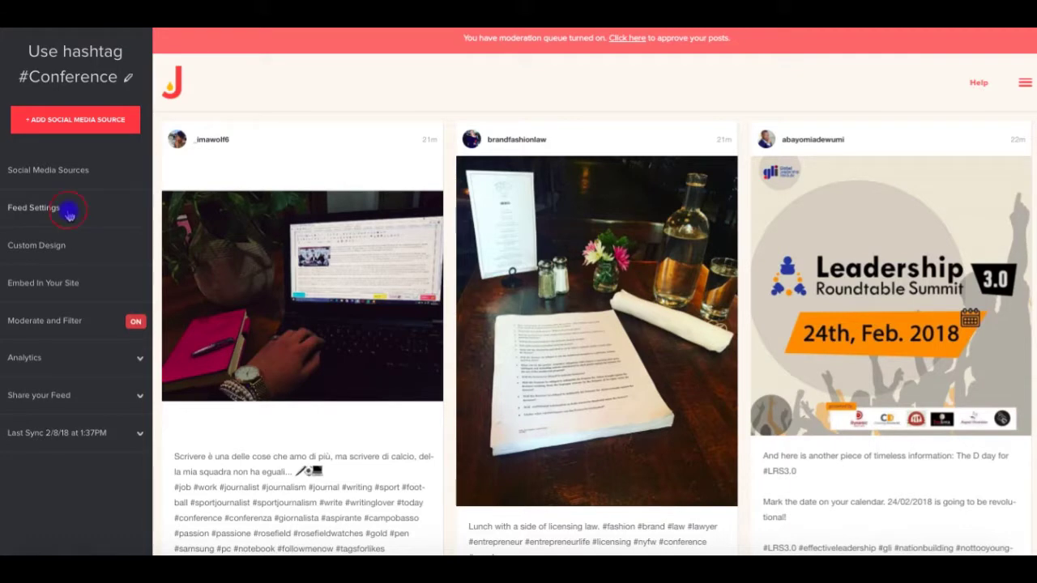
click(68, 212)
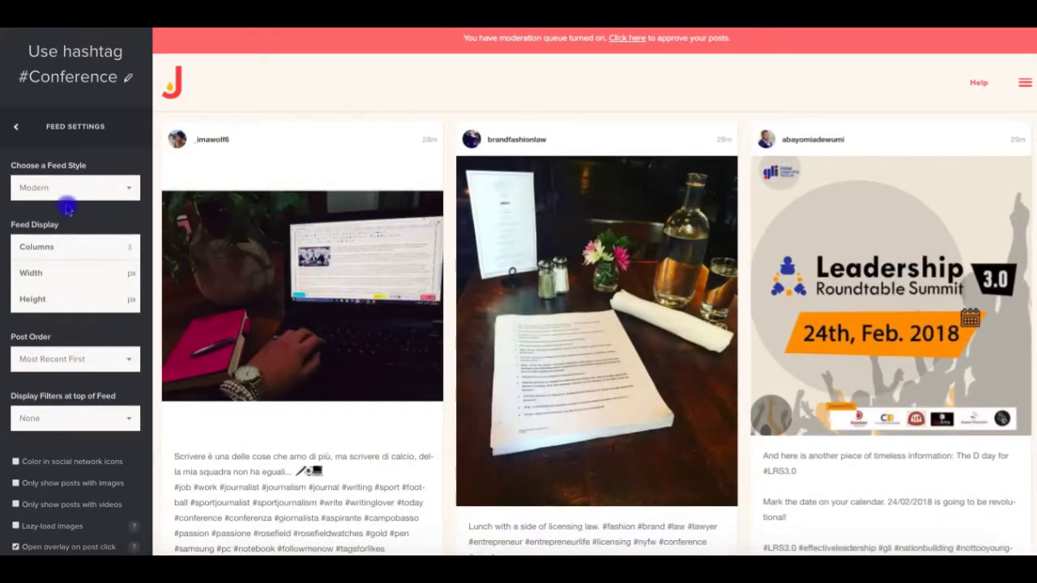
click(17, 130)
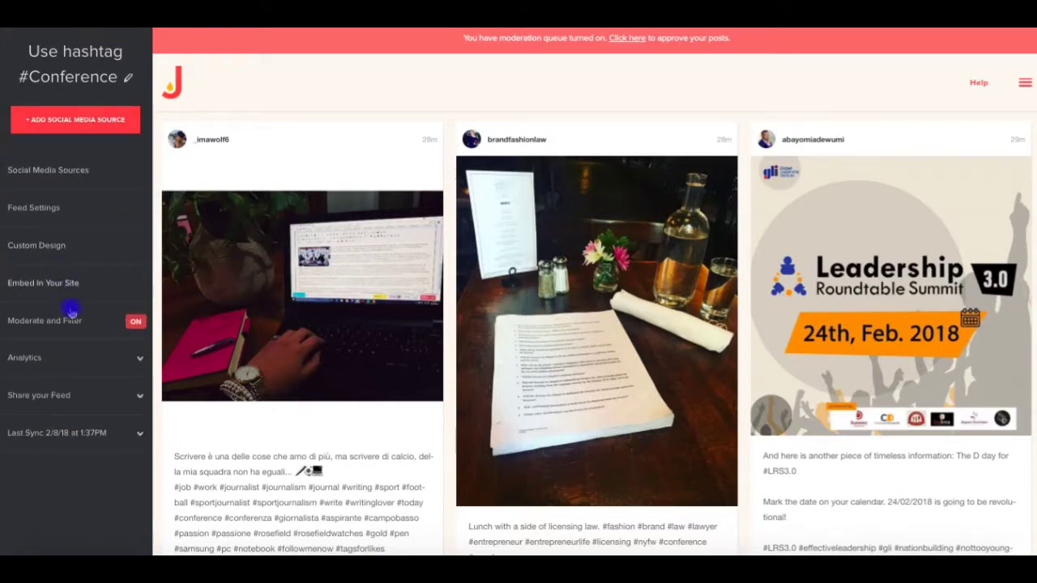
click(72, 322)
click(109, 195)
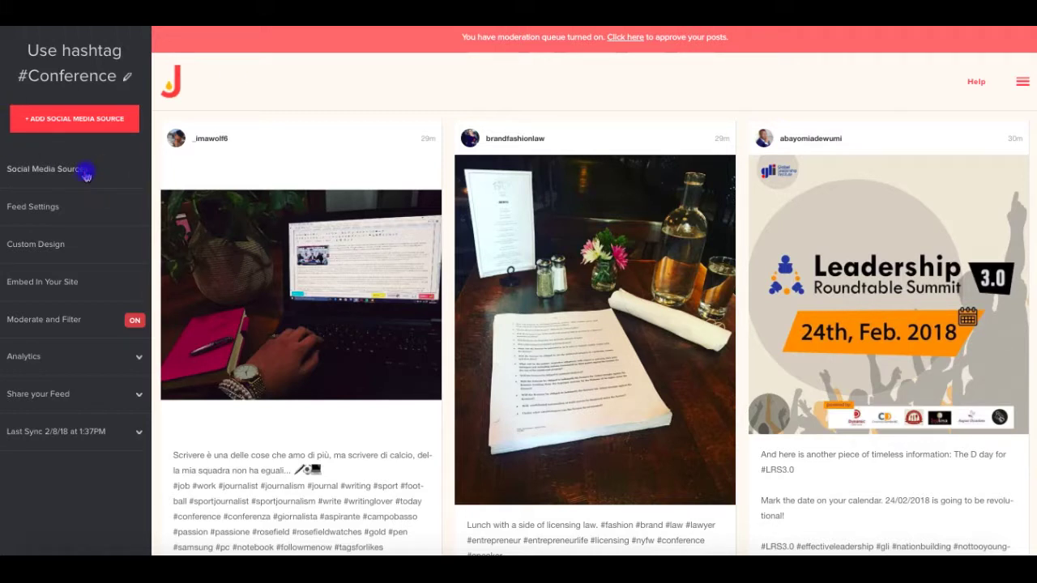
click(85, 172)
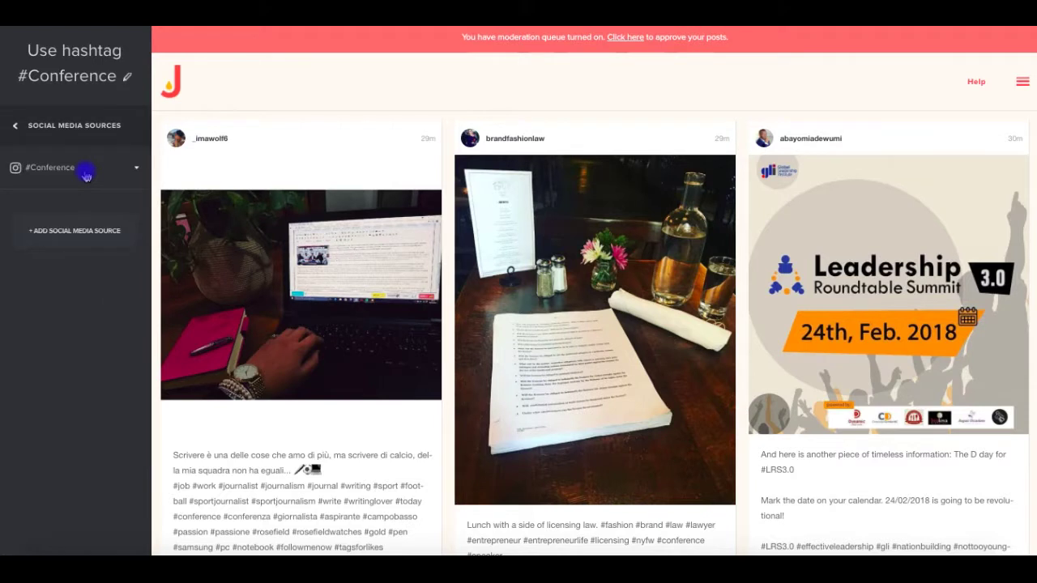
click(137, 168)
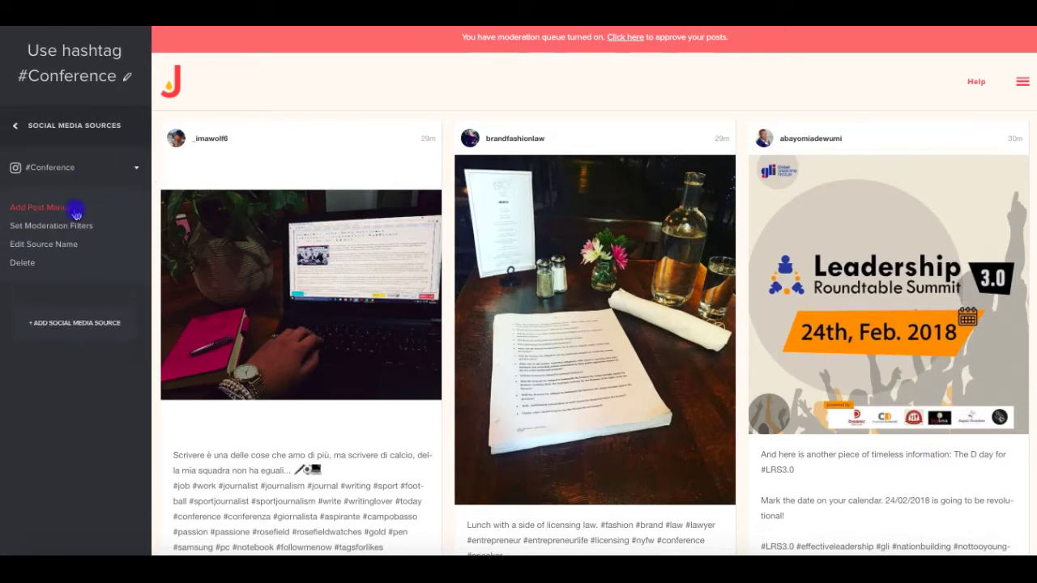
click(74, 212)
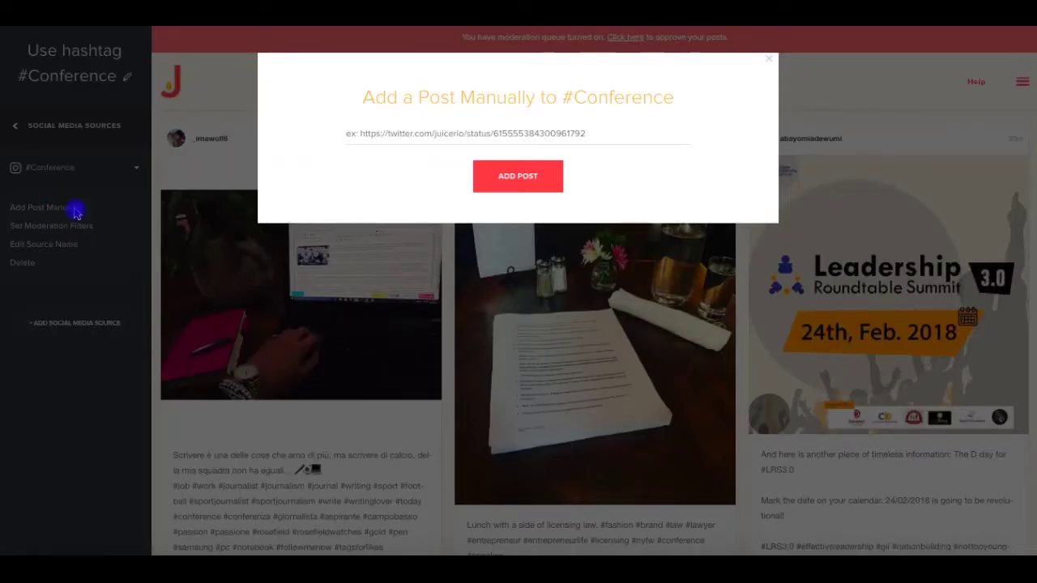
click(609, 156)
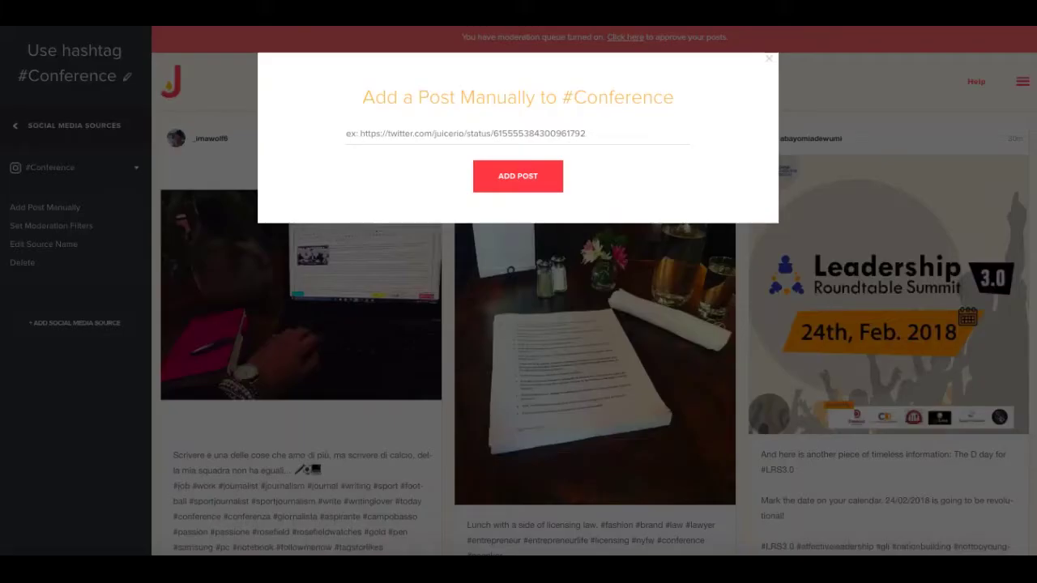
click(481, 132)
text(https://www.instagram.com/p/Be65fmBAZ_q/?tagged=conference)
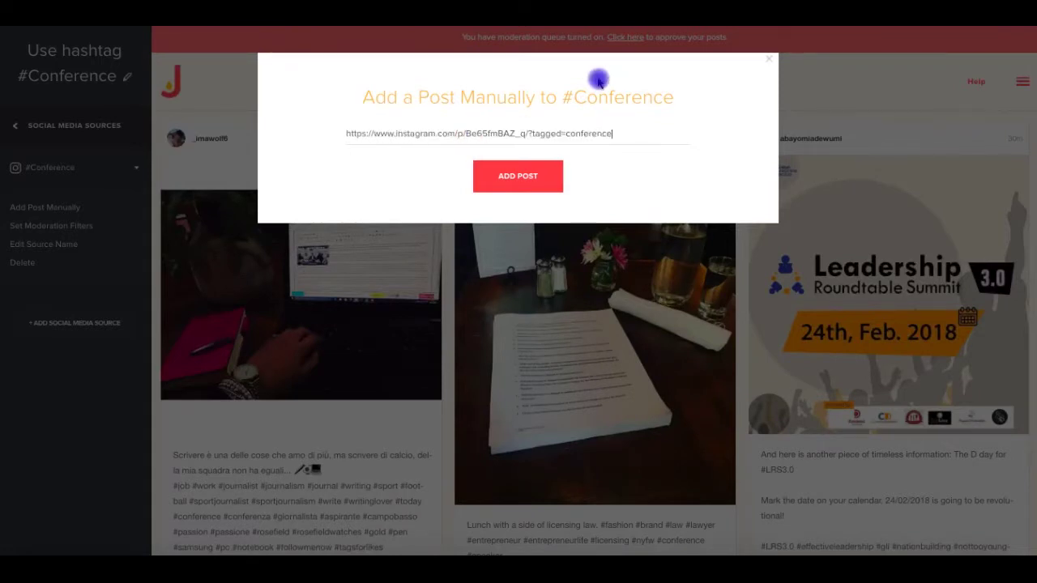
click(515, 177)
scroll(532, 203, down, 5)
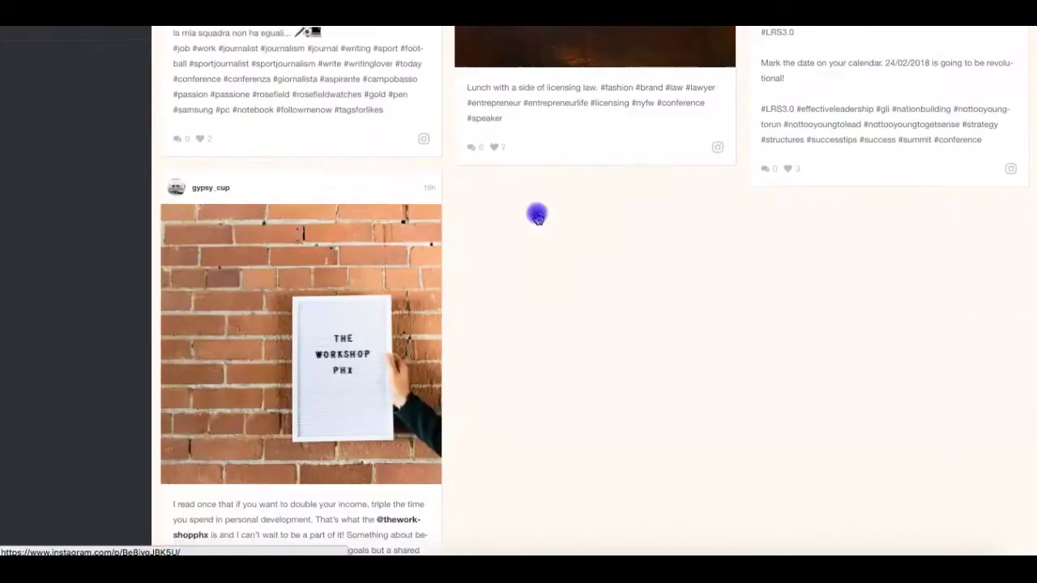
mouse_move(351, 334)
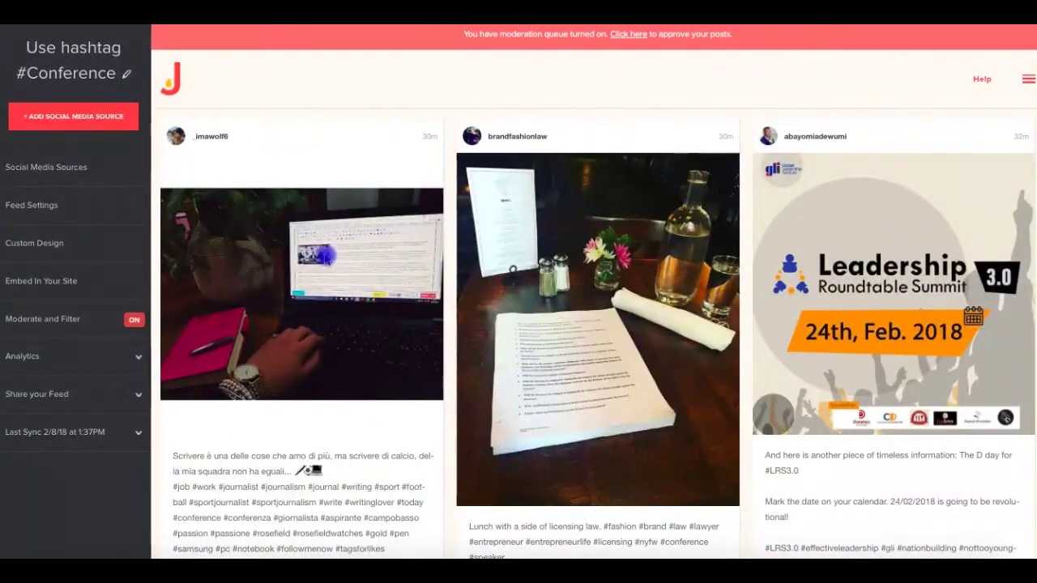
scroll(323, 255, down, 1)
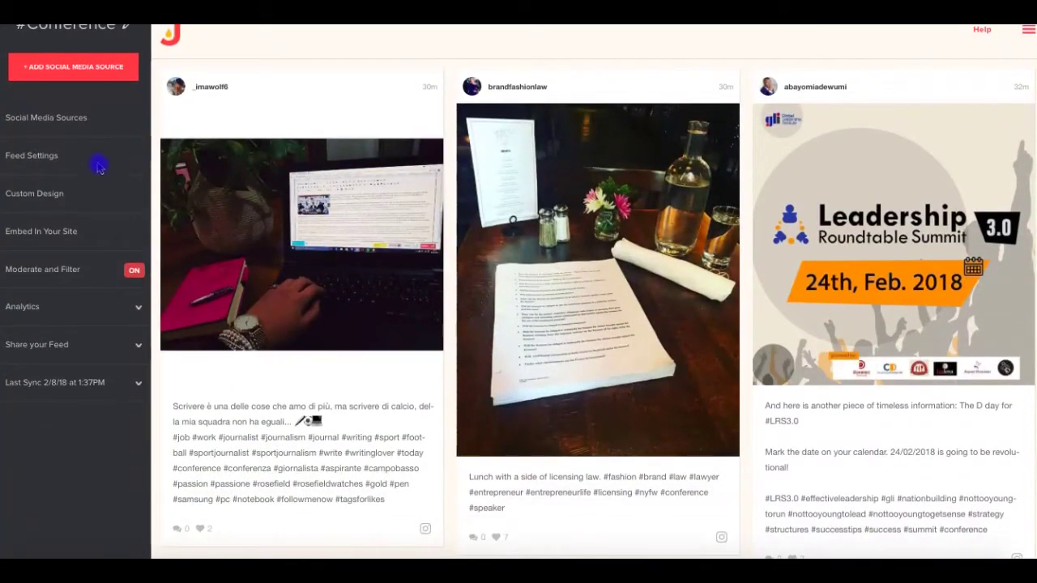